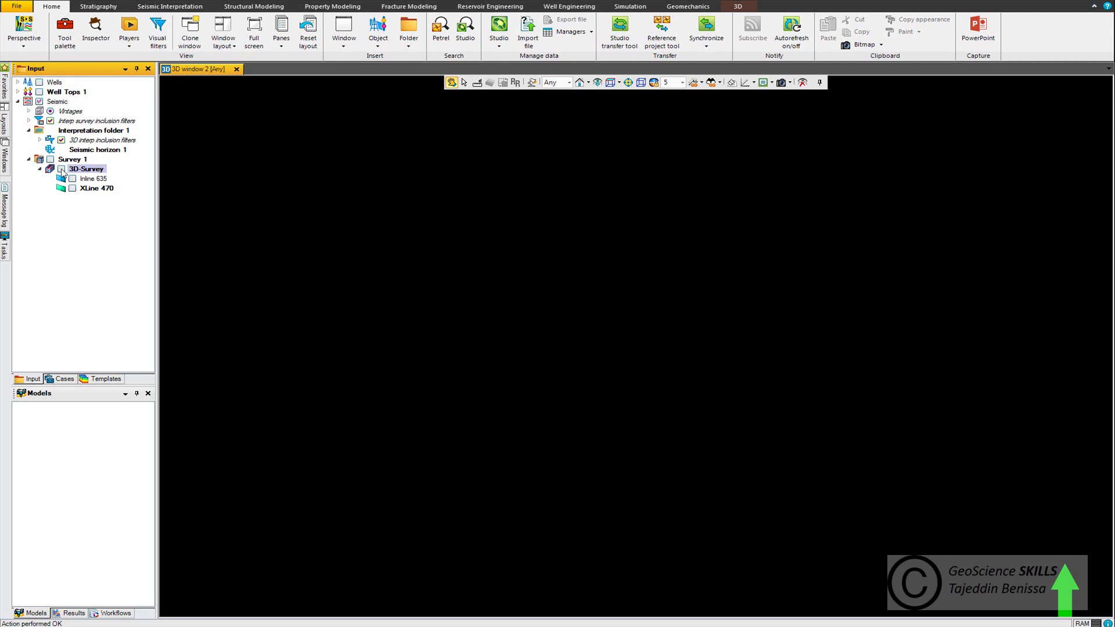
Display 3D-Survey with its Inline 635 and XLine 470 sections in the 3D window.
{"action": "left_click", "coordinate": [61, 169]}
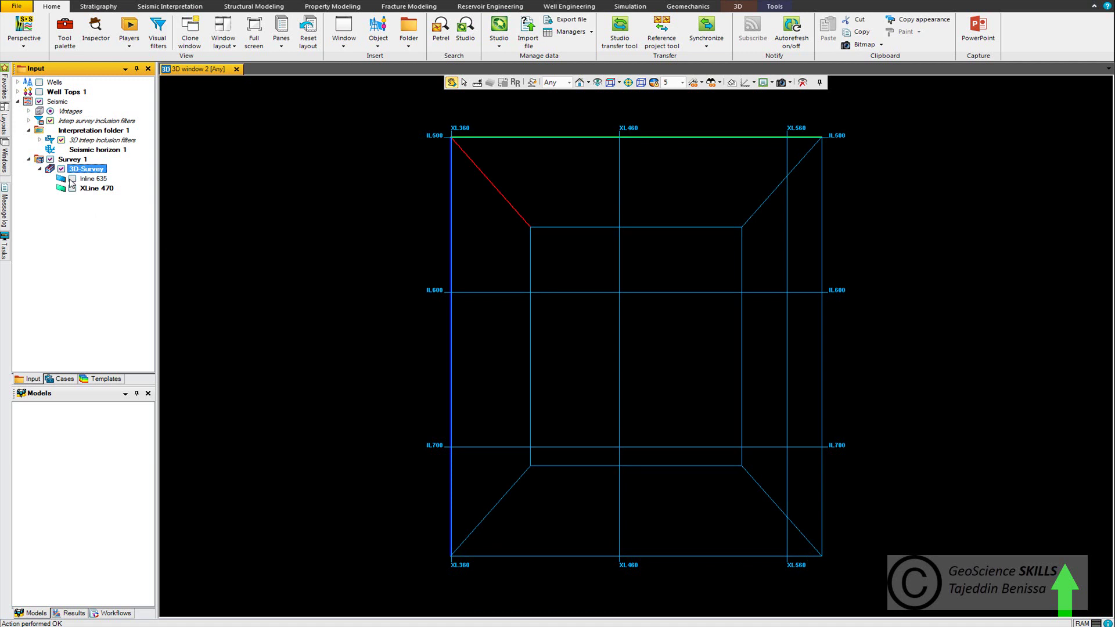
{"action": "left_click", "coordinate": [73, 179]}
{"action": "left_click", "coordinate": [72, 188]}
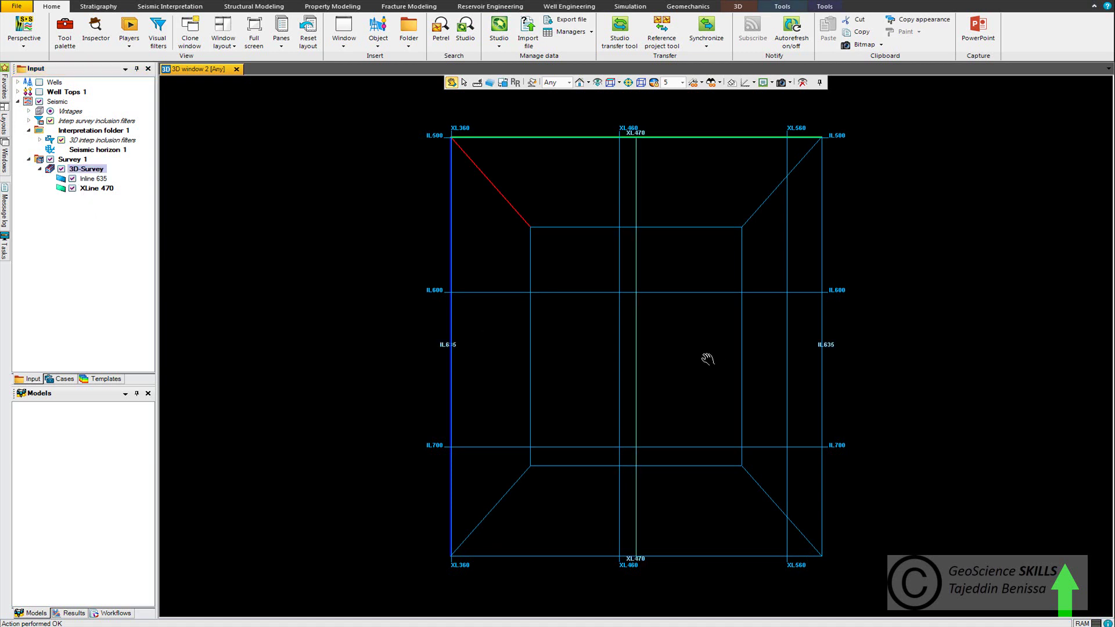
Orbit the survey to an oblique view and select the seismic volume.
{"action": "left_click_drag", "start_coordinate": [709, 364], "coordinate": [502, 358]}
{"action": "key", "text": "Escape"}
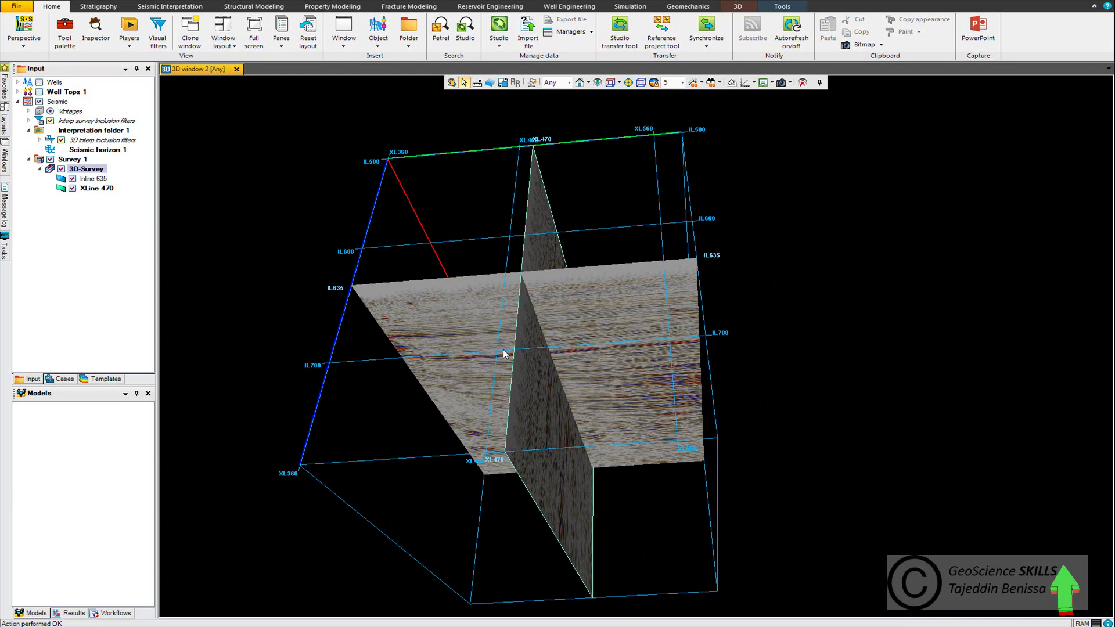
{"action": "left_click", "coordinate": [504, 353]}
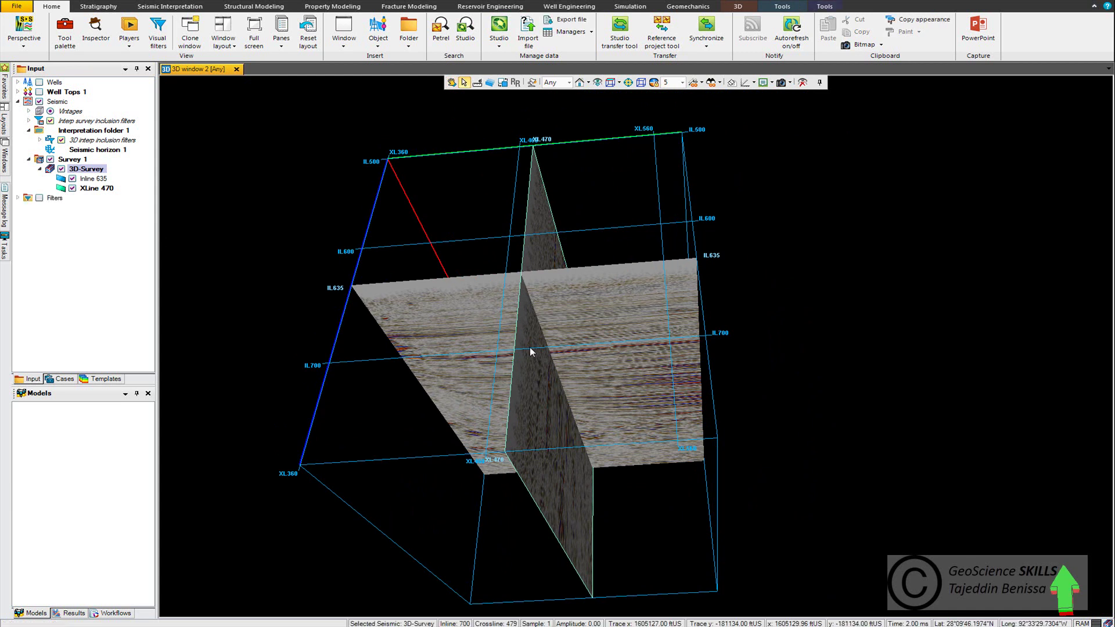
Insert a virtual cropped volume from the seismic volume's context menu.
{"action": "right_click", "coordinate": [530, 350]}
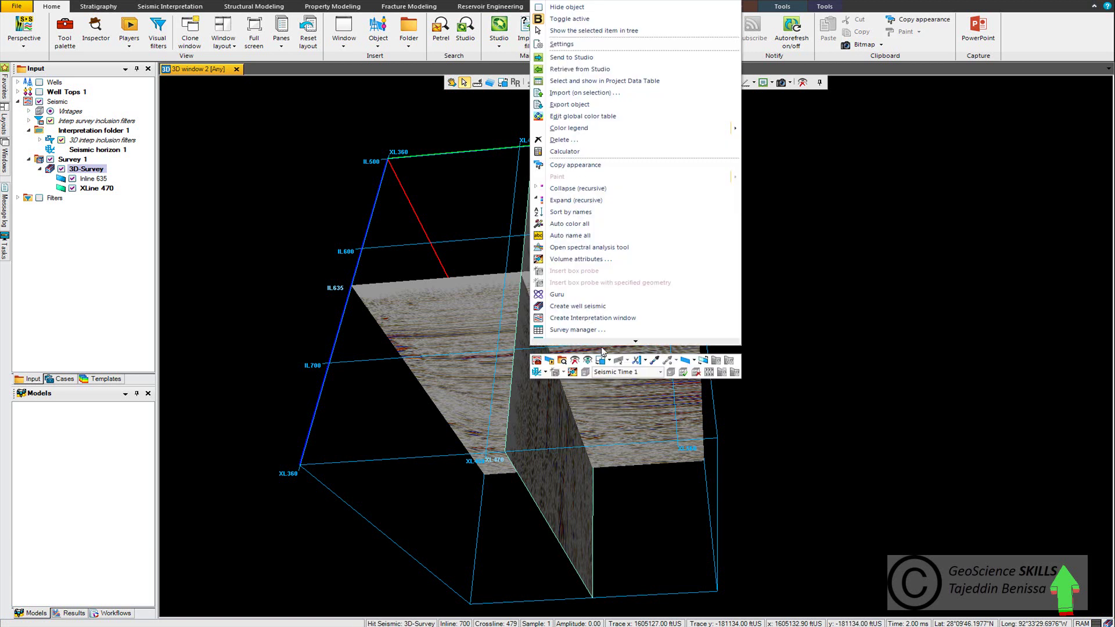
{"action": "scroll", "coordinate": [601, 339], "scroll_direction": "down", "scroll_amount": 4}
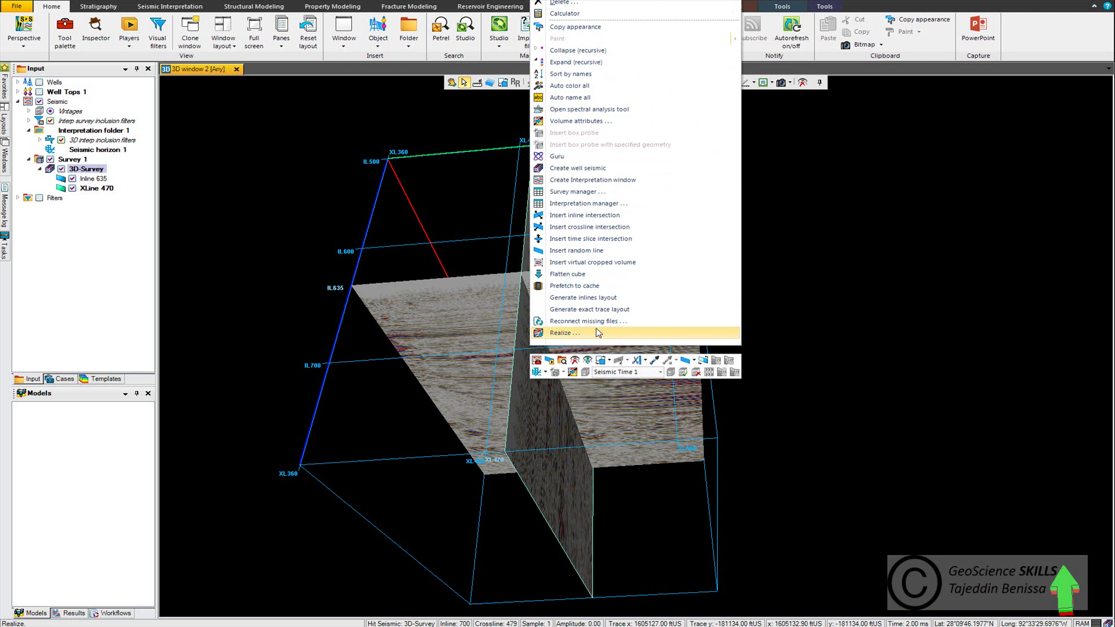
{"action": "left_click", "coordinate": [590, 267]}
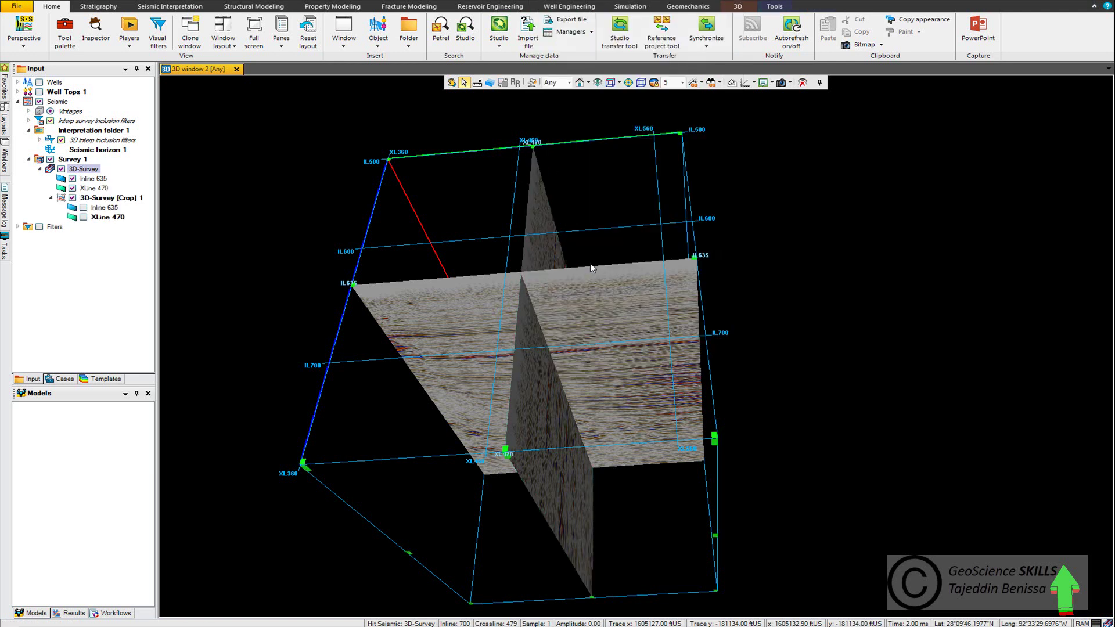
Select 3D-Survey [Crop] 1, then review the 3D-Survey context menu in the Input tree.
{"action": "left_click", "coordinate": [108, 198]}
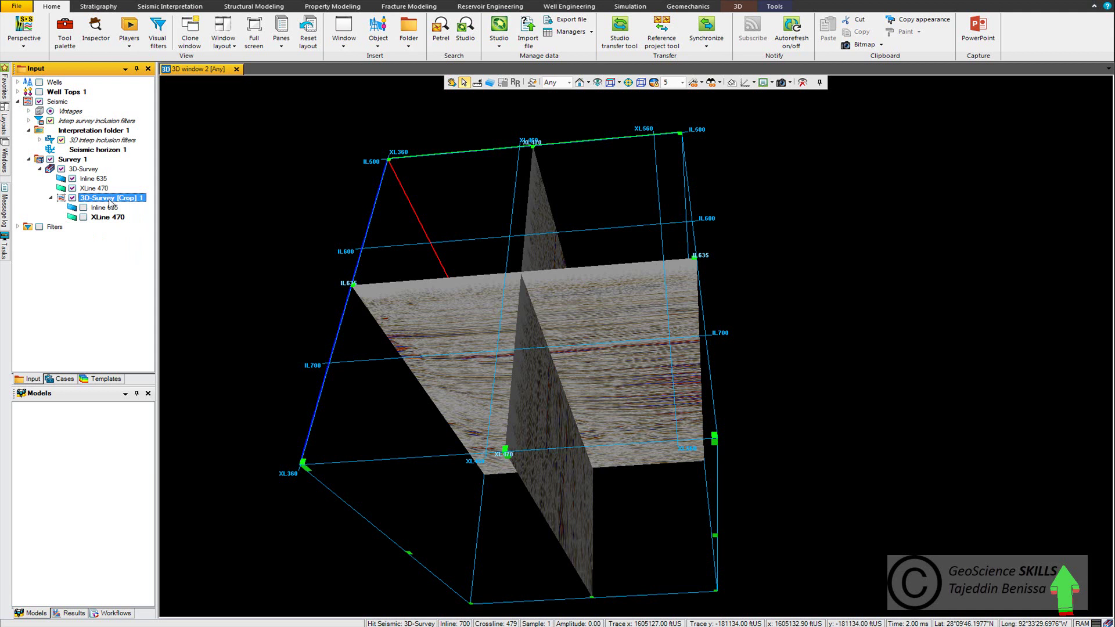
{"action": "left_click", "coordinate": [86, 170]}
{"action": "right_click", "coordinate": [87, 169]}
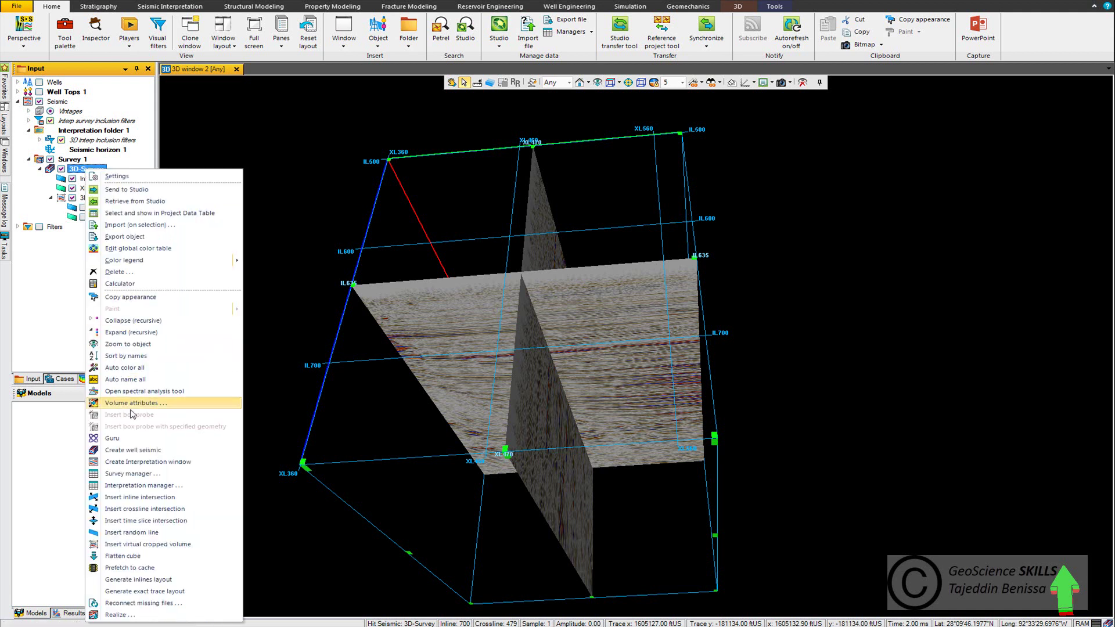
{"action": "left_click", "coordinate": [158, 546]}
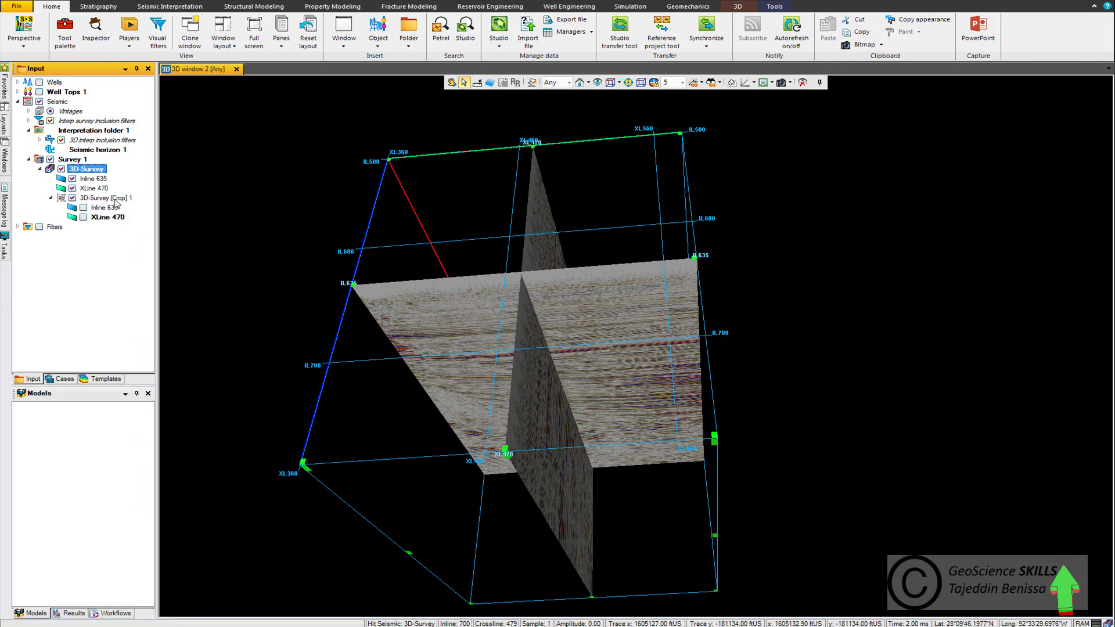
Hide the original 3D-Survey and display 3D-Survey [Crop] 1 instead.
{"action": "left_click", "coordinate": [61, 169]}
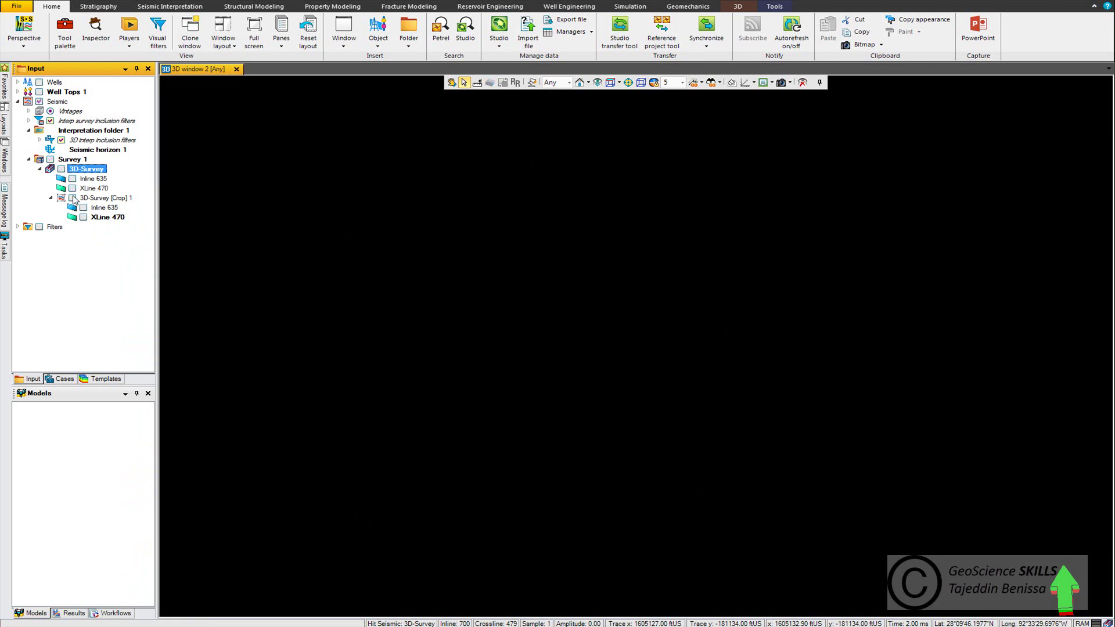
{"action": "left_click", "coordinate": [73, 198]}
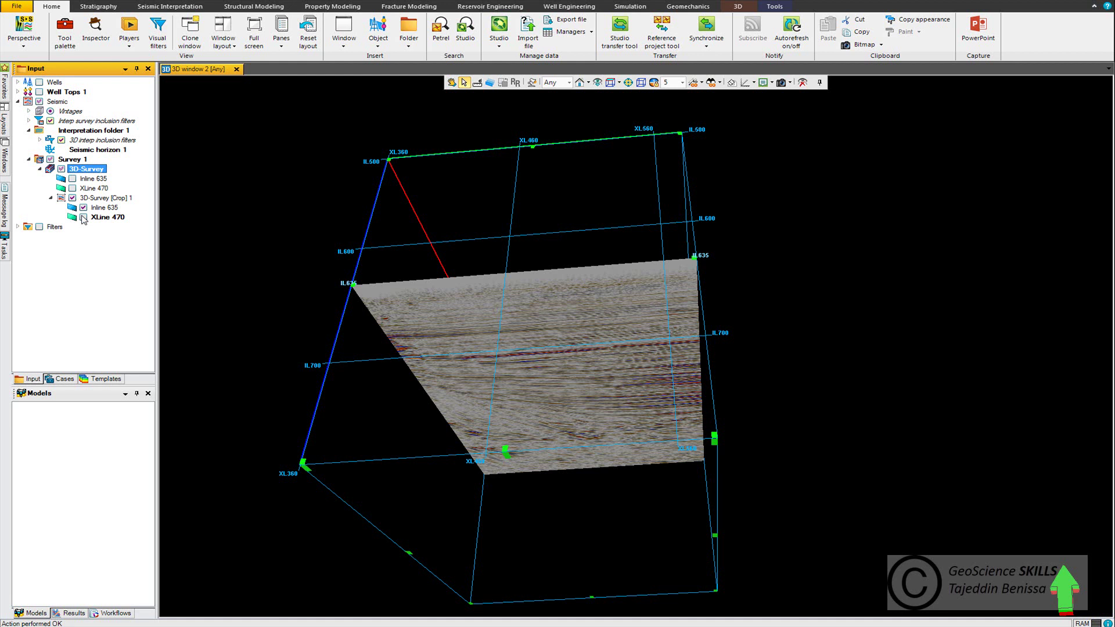
{"action": "left_click", "coordinate": [625, 505]}
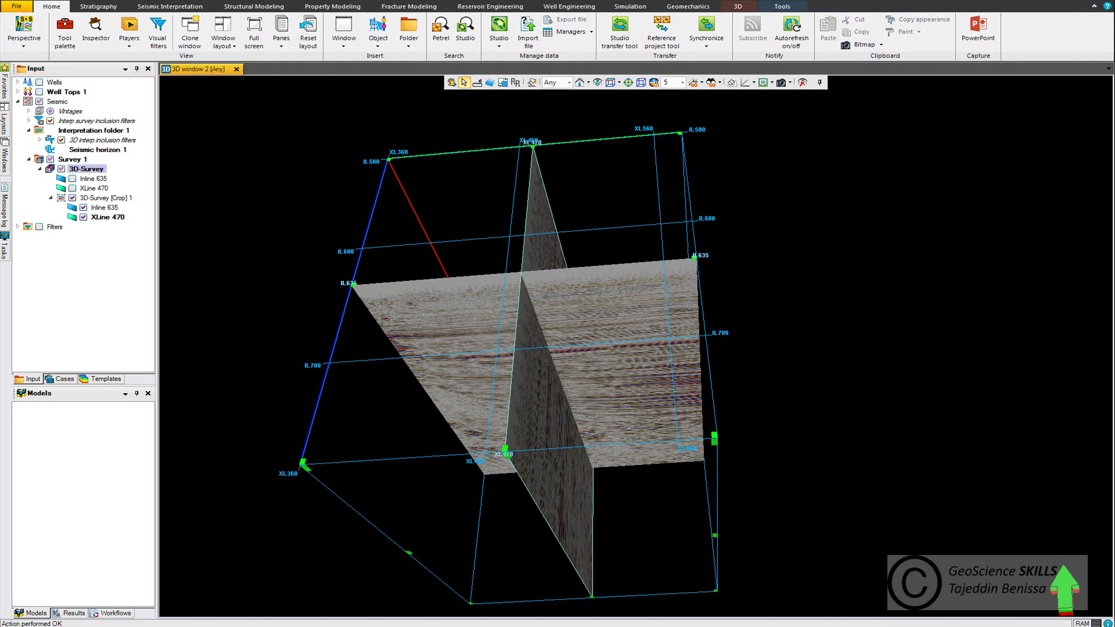
Rotate the cropped volume and reveal its crop handles.
{"action": "key", "text": "Escape"}
{"action": "left_click_drag", "start_coordinate": [852, 446], "coordinate": [755, 413]}
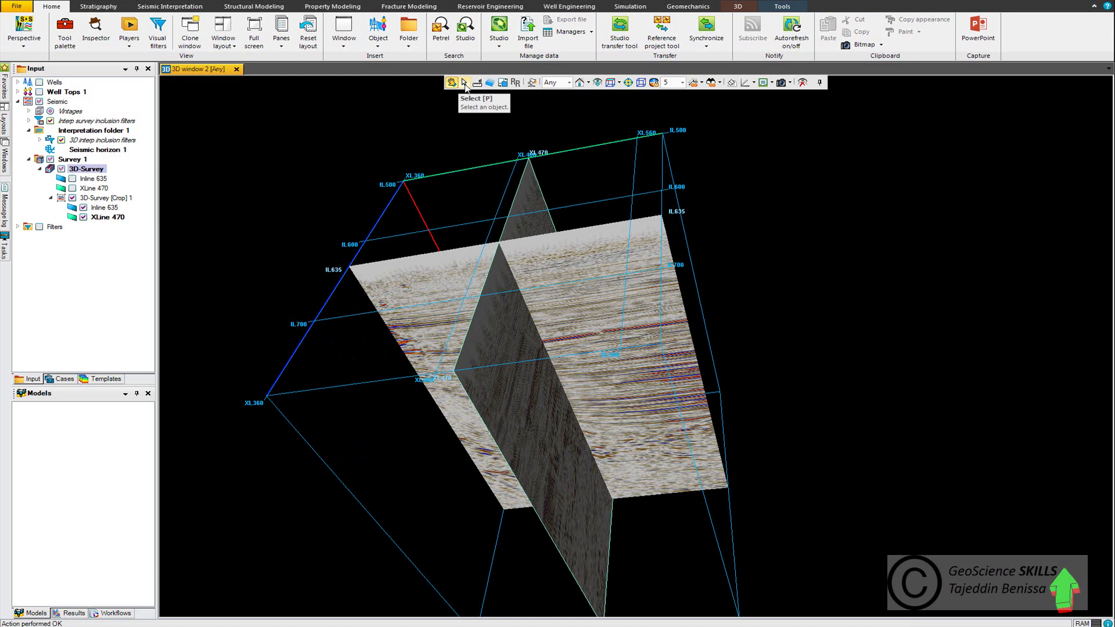
{"action": "left_click", "coordinate": [465, 83]}
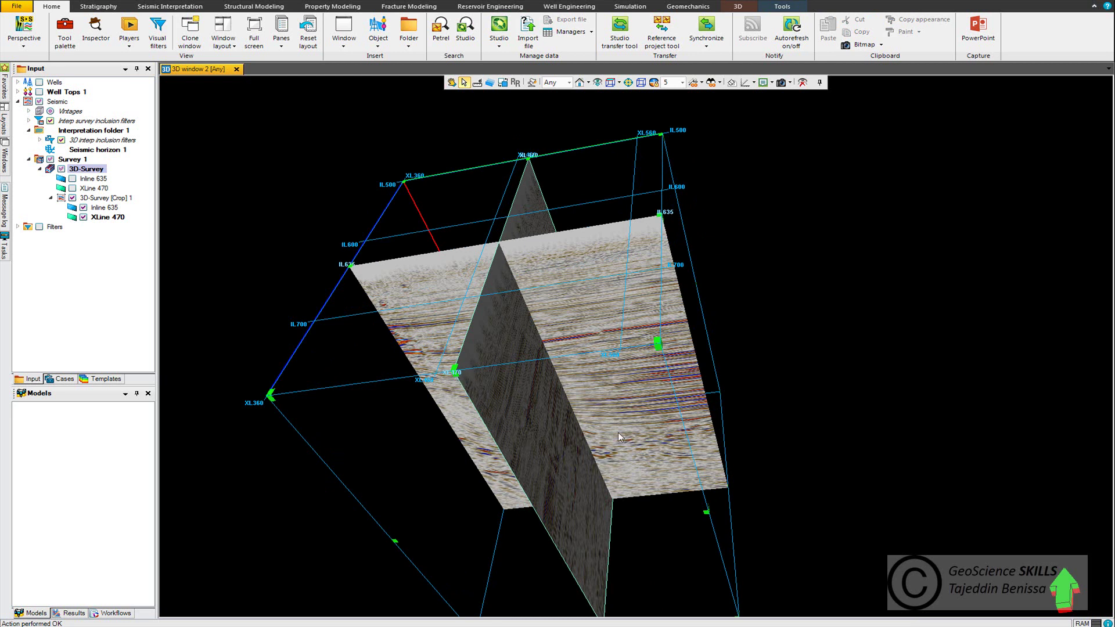
From a top view, drag the handles to lower the crop box's top and raise its bottom.
{"action": "key", "text": "Escape"}
{"action": "left_click_drag", "start_coordinate": [650, 456], "coordinate": [550, 403]}
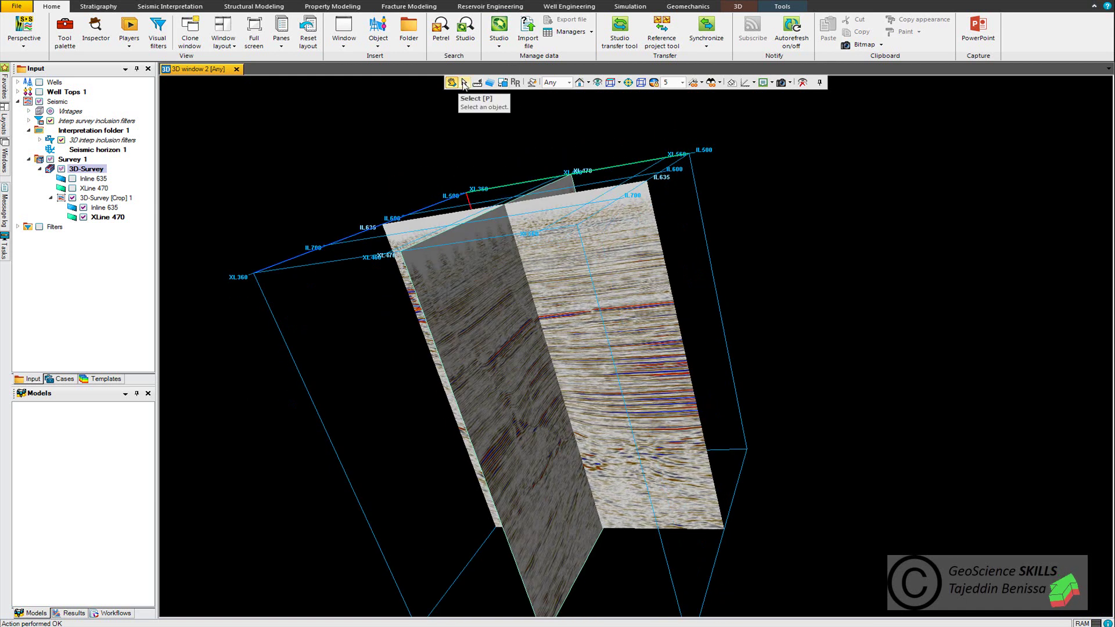
{"action": "left_click", "coordinate": [464, 82]}
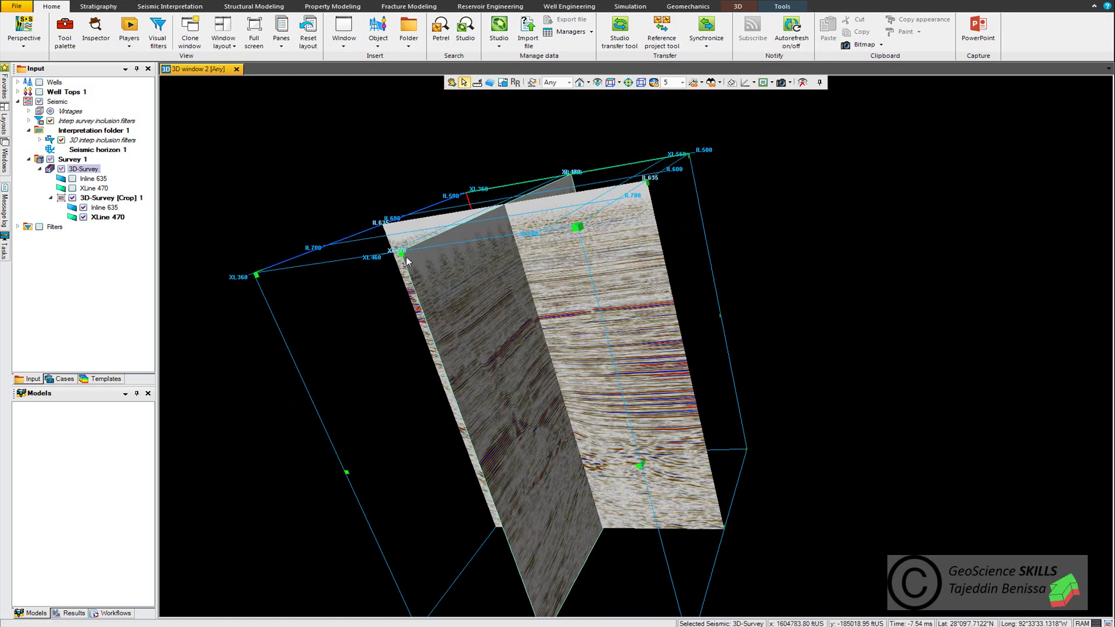
{"action": "left_click_drag", "start_coordinate": [406, 255], "coordinate": [425, 312]}
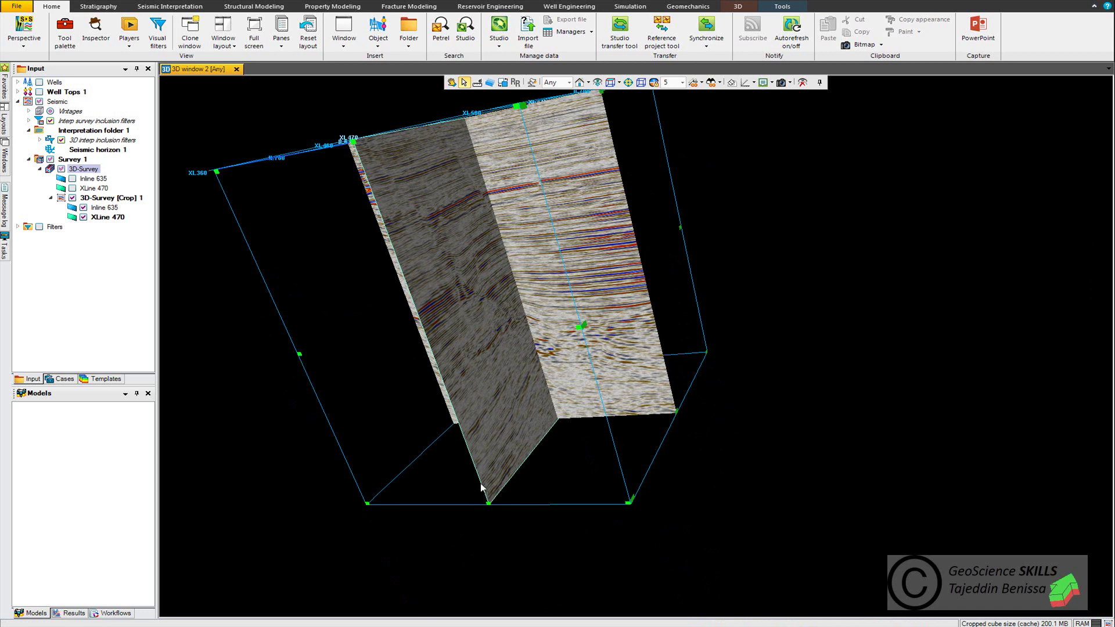
{"action": "left_click_drag", "start_coordinate": [488, 507], "coordinate": [450, 360]}
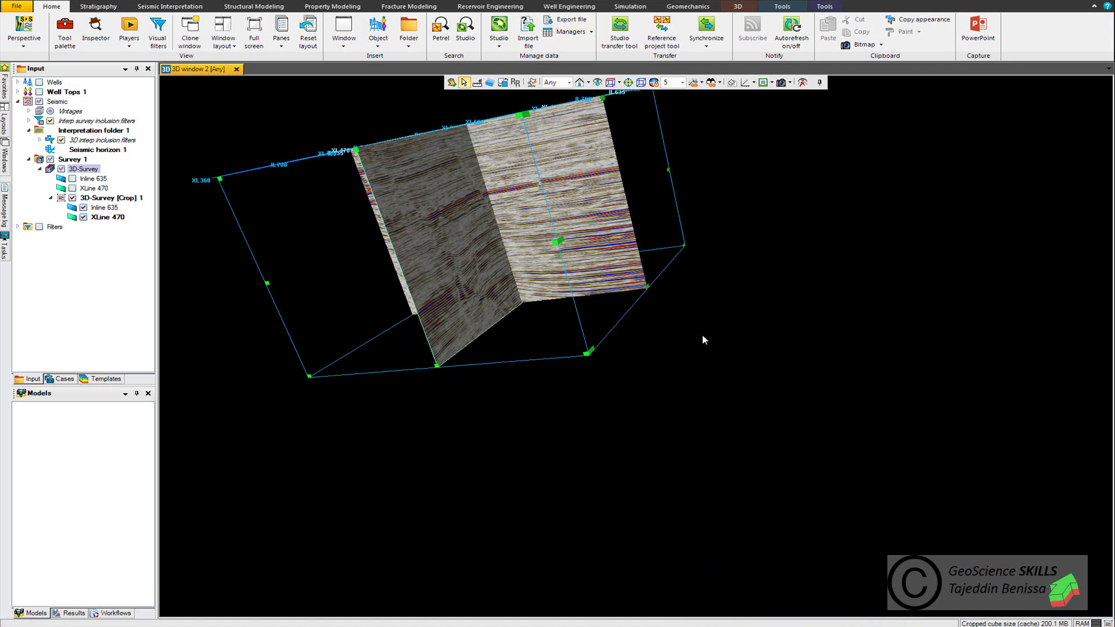
Face the crossline section, shift its crop boundary, and reframe the crop box.
{"action": "left_click_drag", "start_coordinate": [703, 340], "coordinate": [497, 369]}
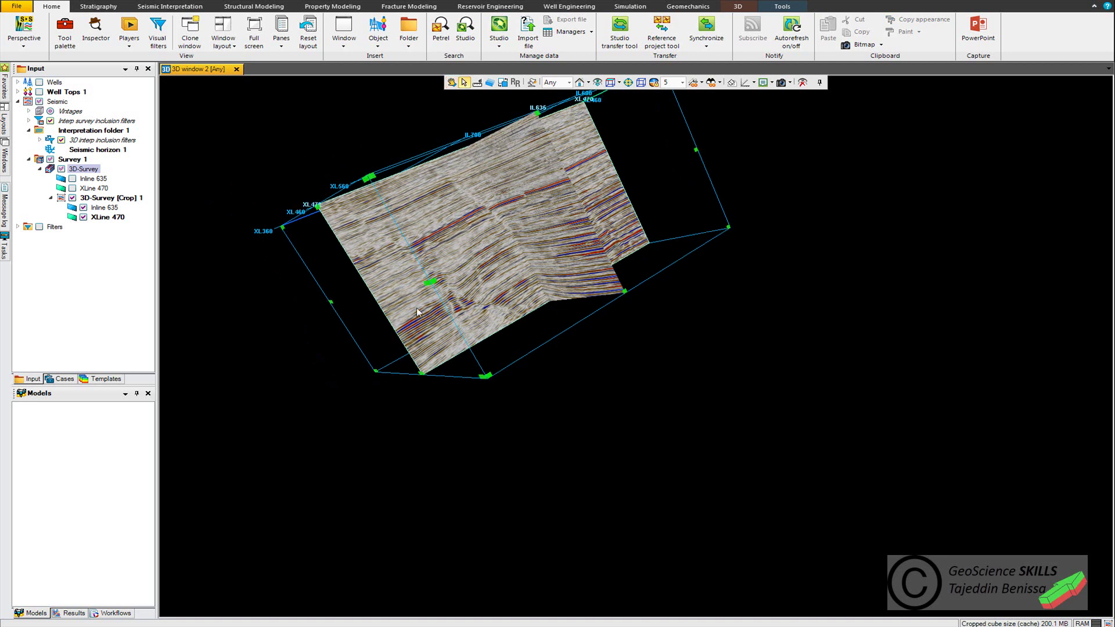
{"action": "left_click_drag", "start_coordinate": [428, 281], "coordinate": [440, 274]}
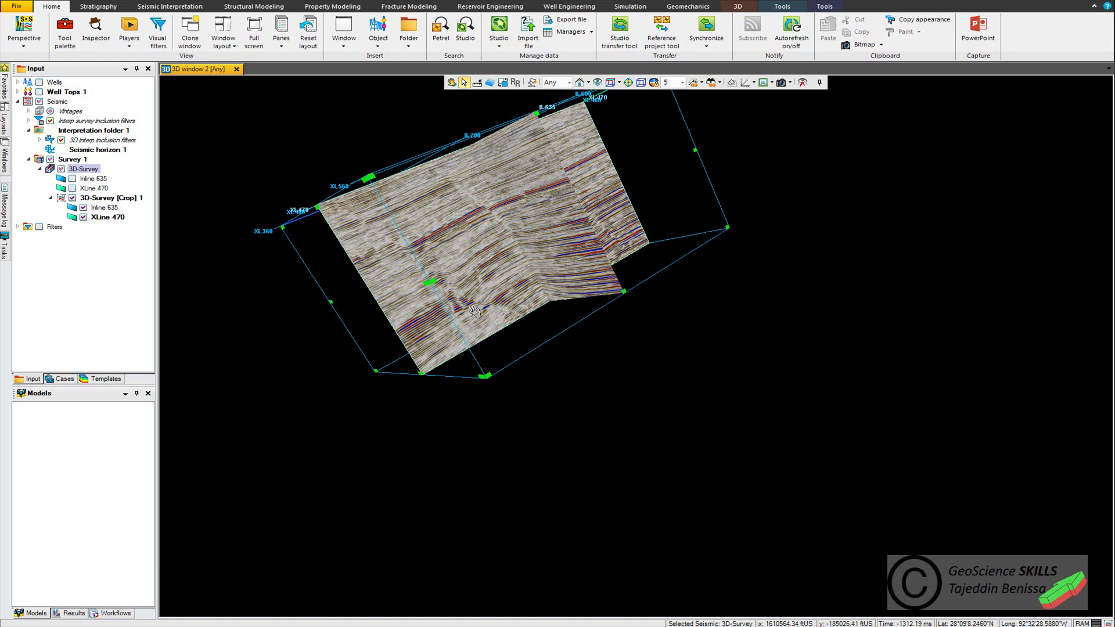
{"action": "key", "text": "Escape"}
{"action": "scroll", "coordinate": [457, 317], "scroll_direction": "up", "scroll_amount": 3}
{"action": "left_click_drag", "start_coordinate": [669, 187], "coordinate": [754, 218]}
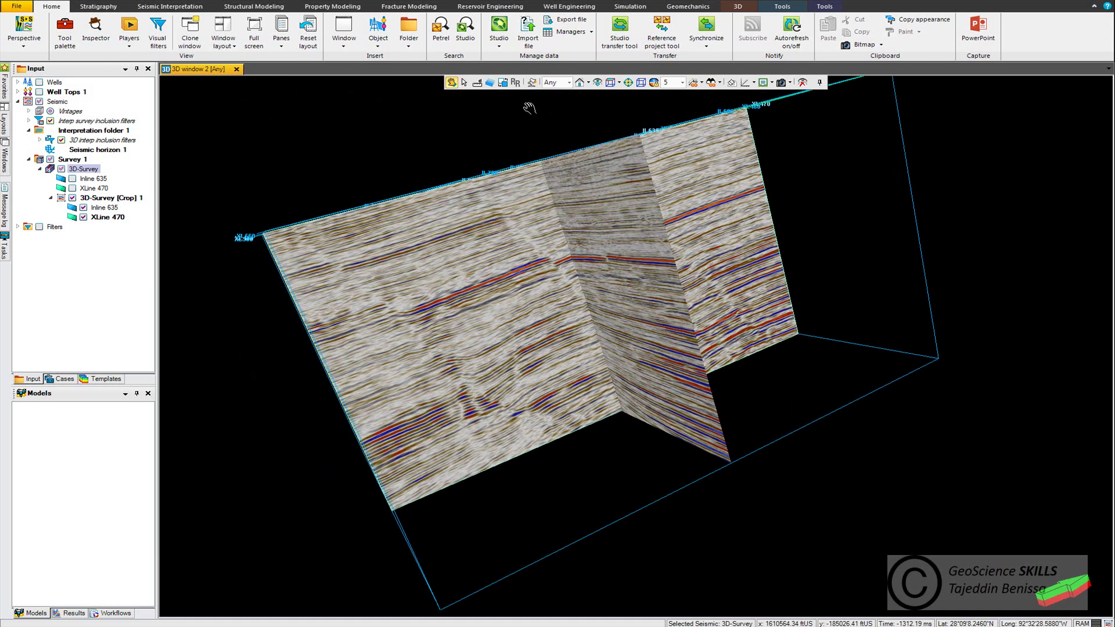
{"action": "left_click_drag", "start_coordinate": [627, 397], "coordinate": [596, 351]}
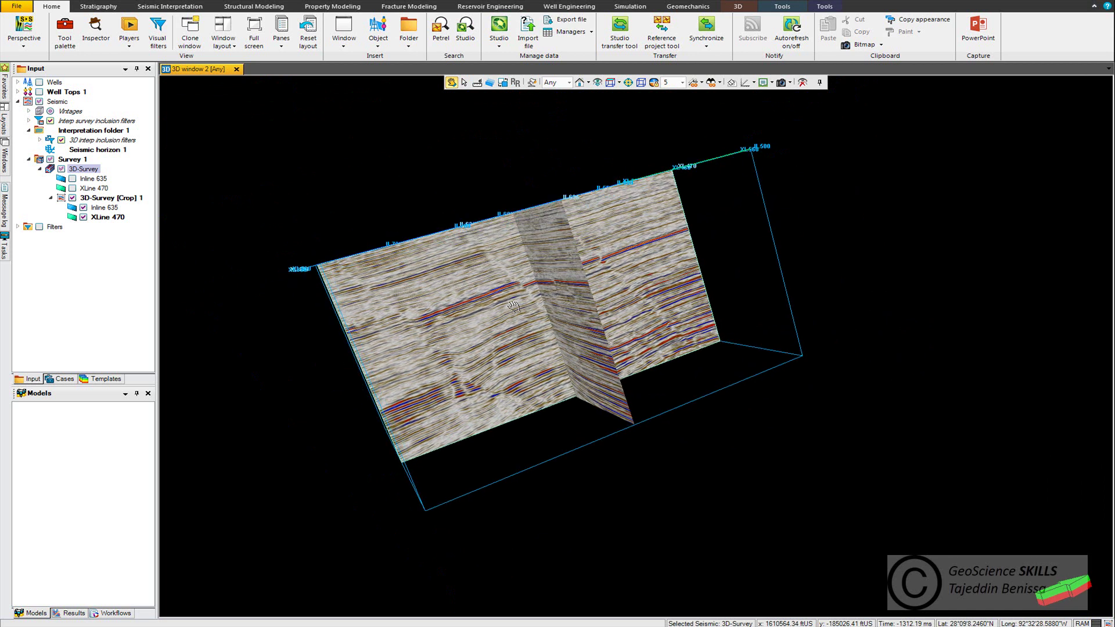
Pull the crop box's right and left faces inward.
{"action": "left_click", "coordinate": [464, 83]}
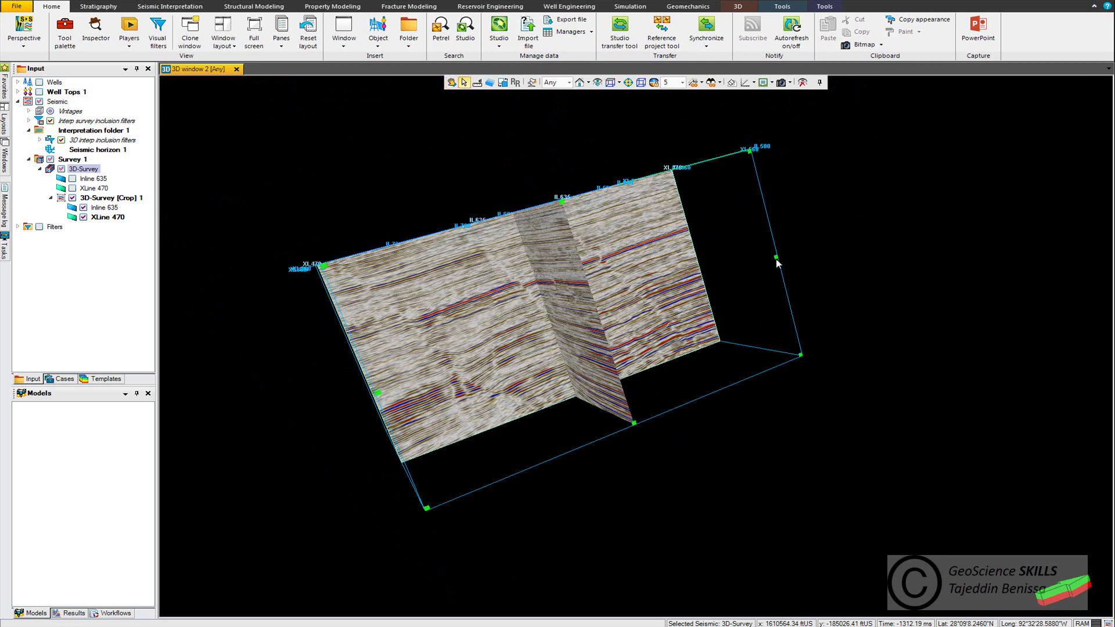
{"action": "left_click_drag", "start_coordinate": [779, 263], "coordinate": [744, 280]}
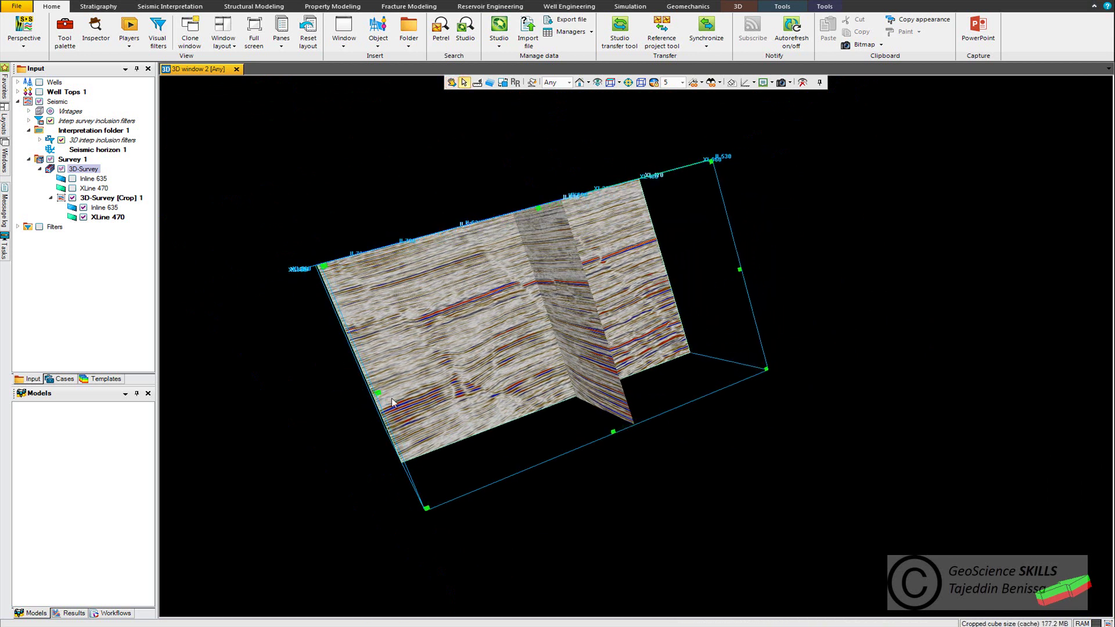
{"action": "left_click_drag", "start_coordinate": [378, 393], "coordinate": [419, 379]}
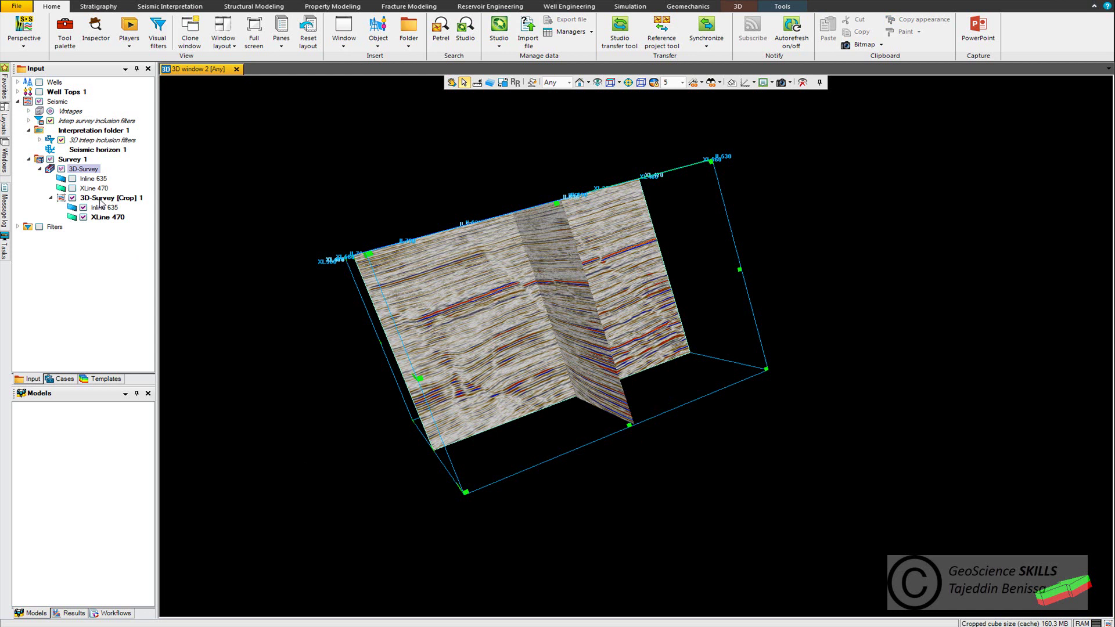
Open the Cropping tab in the Settings of 3D-Survey [Crop] 1.
{"action": "left_click", "coordinate": [101, 198]}
{"action": "right_click", "coordinate": [101, 201]}
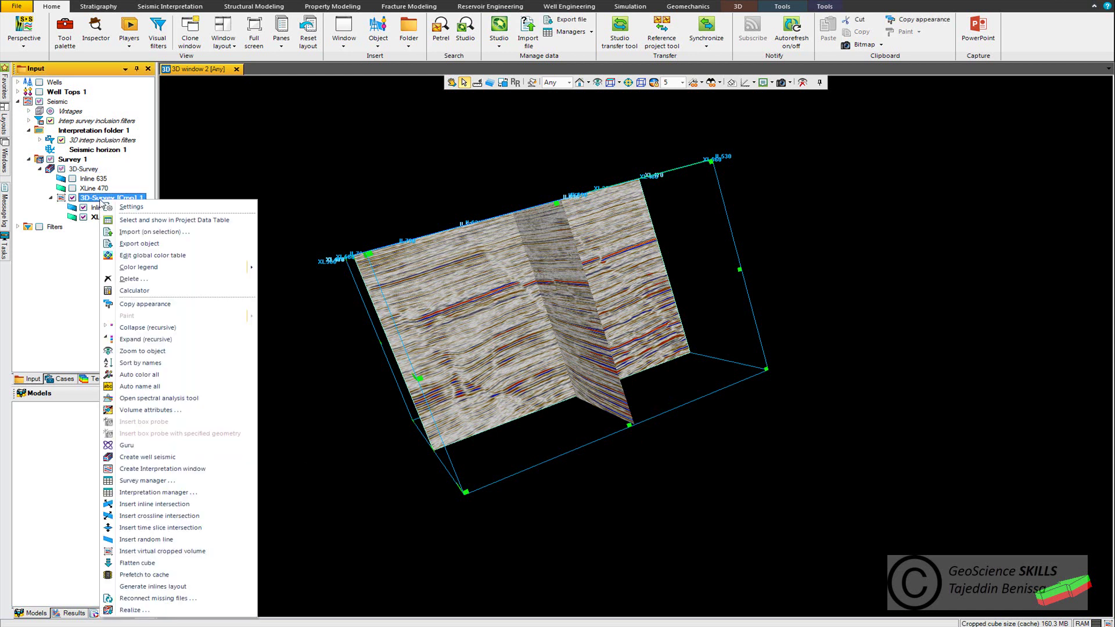
{"action": "left_click", "coordinate": [116, 208]}
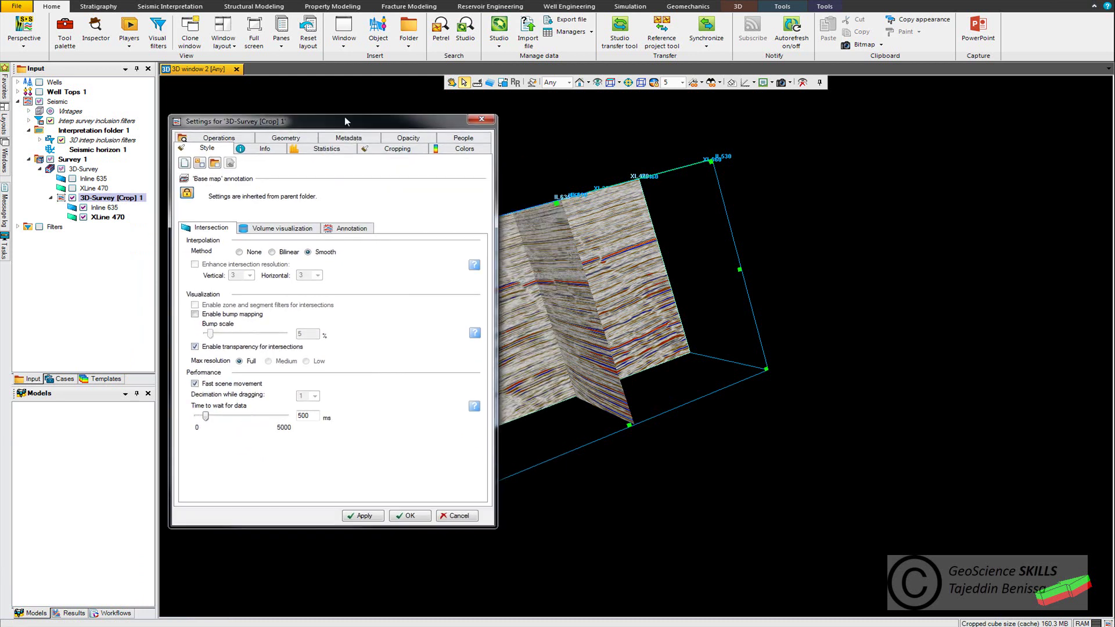
{"action": "left_click", "coordinate": [412, 149]}
{"action": "left_click_drag", "start_coordinate": [345, 123], "coordinate": [301, 95]}
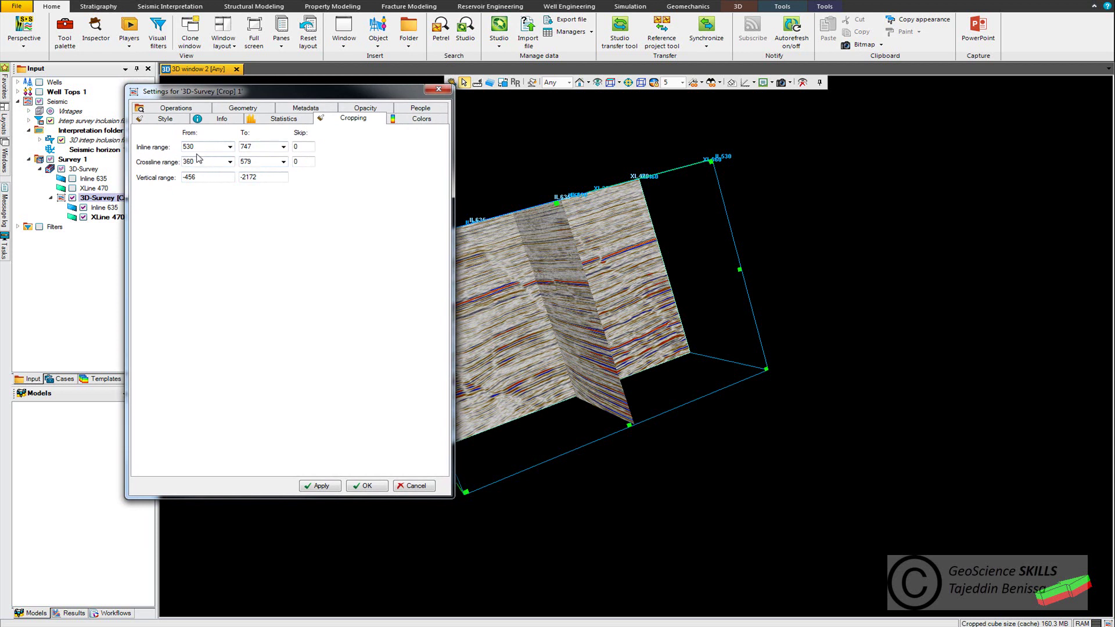
Change the inline range end from 747 to 735 and apply it.
{"action": "left_click_drag", "start_coordinate": [261, 150], "coordinate": [218, 148]}
{"action": "left_click_drag", "start_coordinate": [314, 93], "coordinate": [164, 69]}
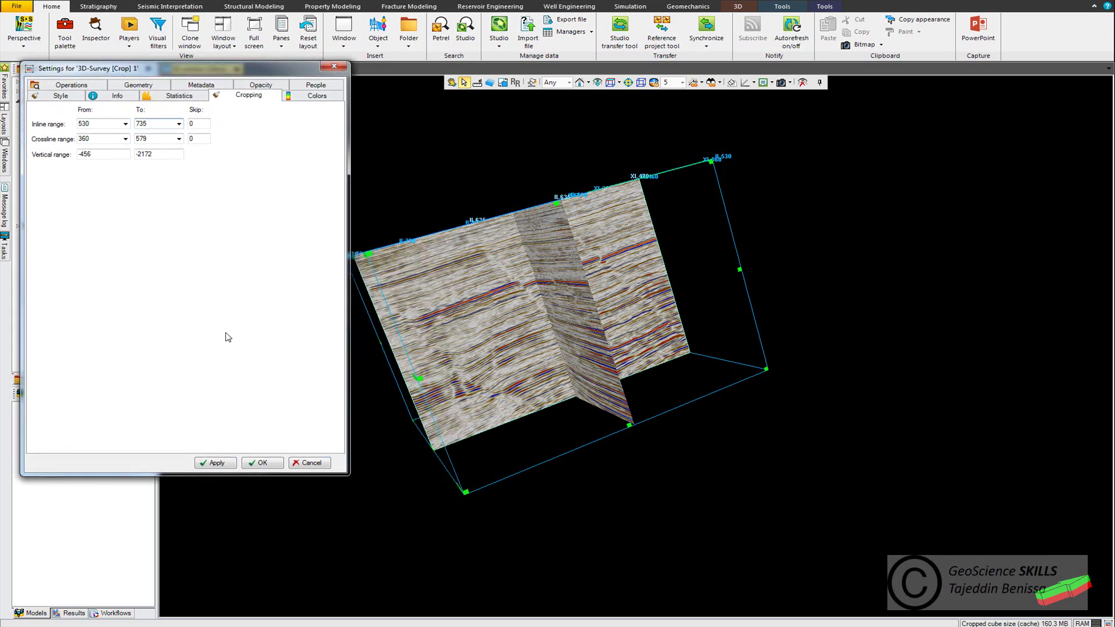
{"action": "left_click", "coordinate": [215, 463]}
{"action": "left_click", "coordinate": [606, 433]}
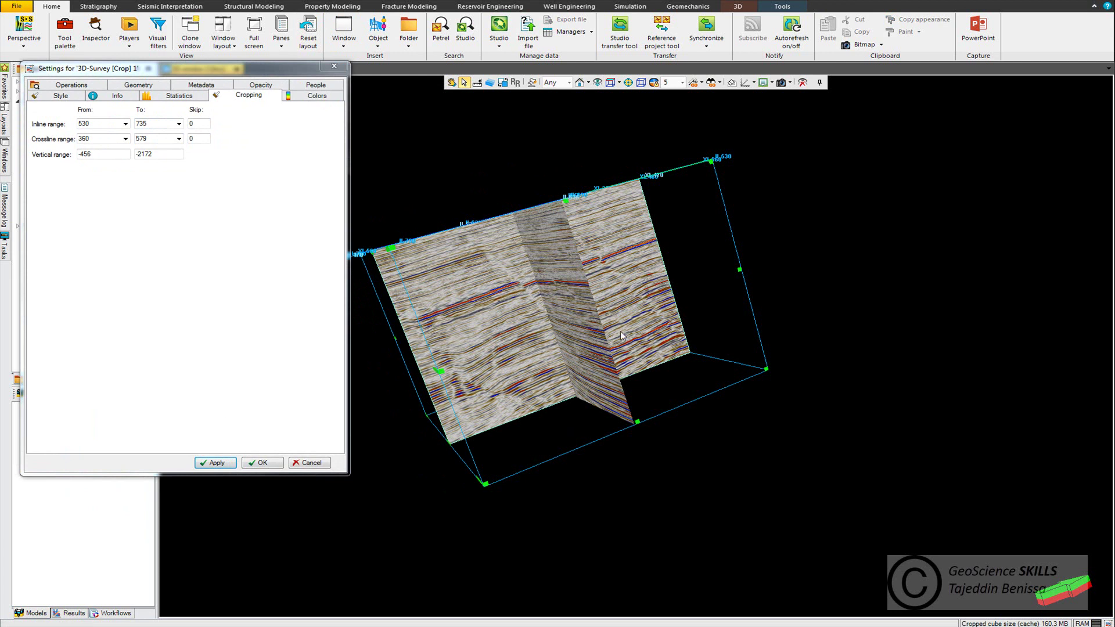
Check the vertical and crossline values, then cancel out of the settings.
{"action": "left_click", "coordinate": [78, 155]}
{"action": "double_click", "coordinate": [200, 138]}
{"action": "left_click", "coordinate": [311, 461]}
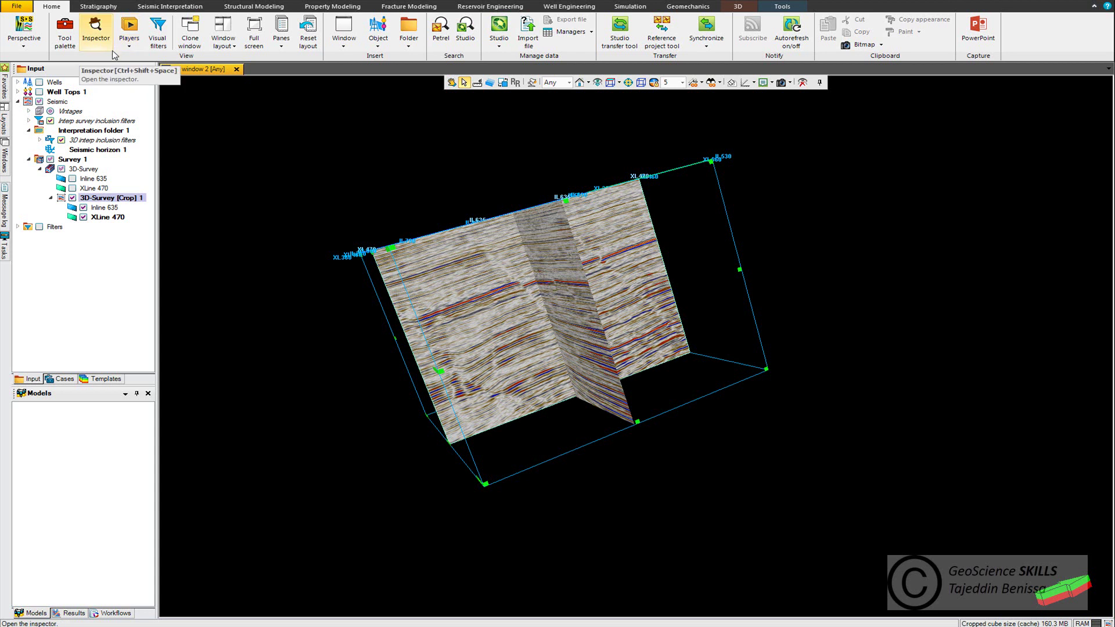
Open the Inspector and pick points on the seismic, ending at inline 692, sample 289.
{"action": "left_click", "coordinate": [110, 49]}
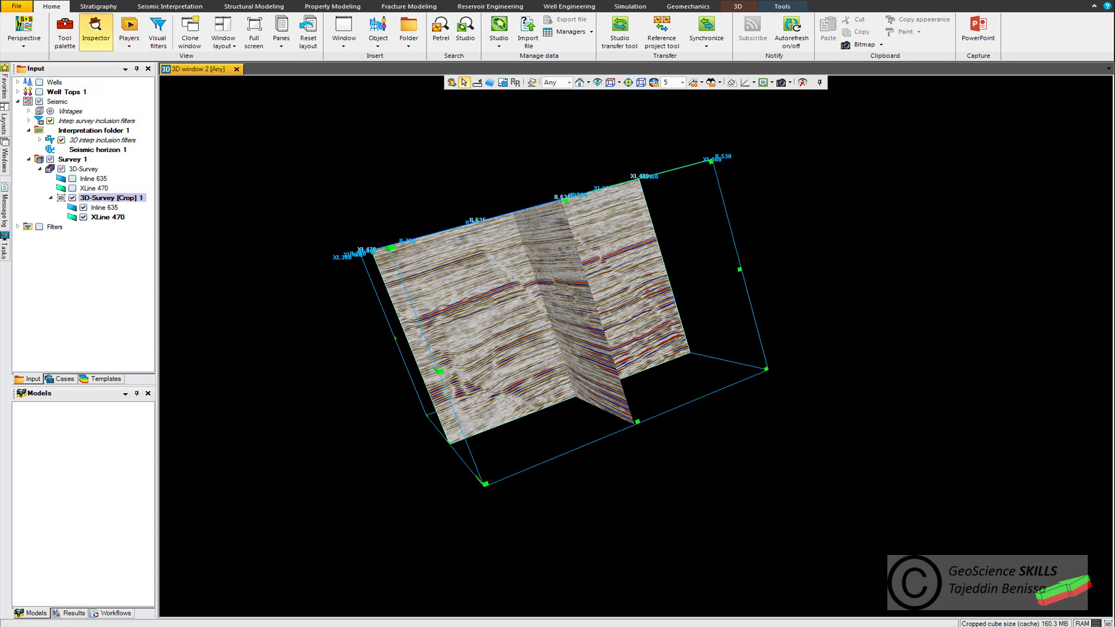
{"action": "left_click_drag", "start_coordinate": [382, 211], "coordinate": [268, 133]}
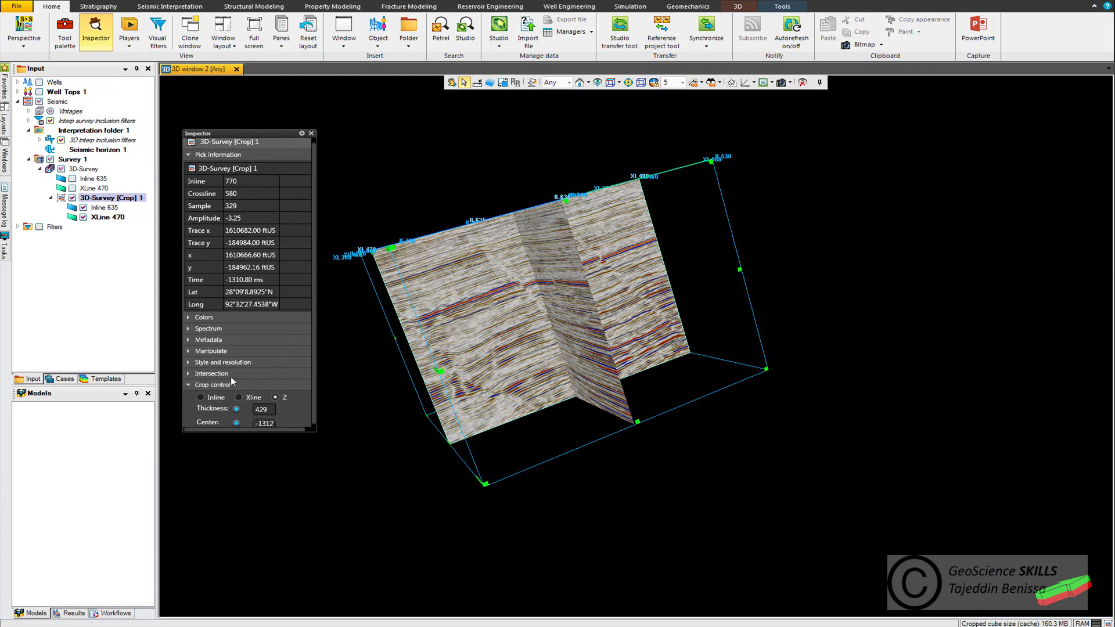
{"action": "left_click", "coordinate": [469, 318]}
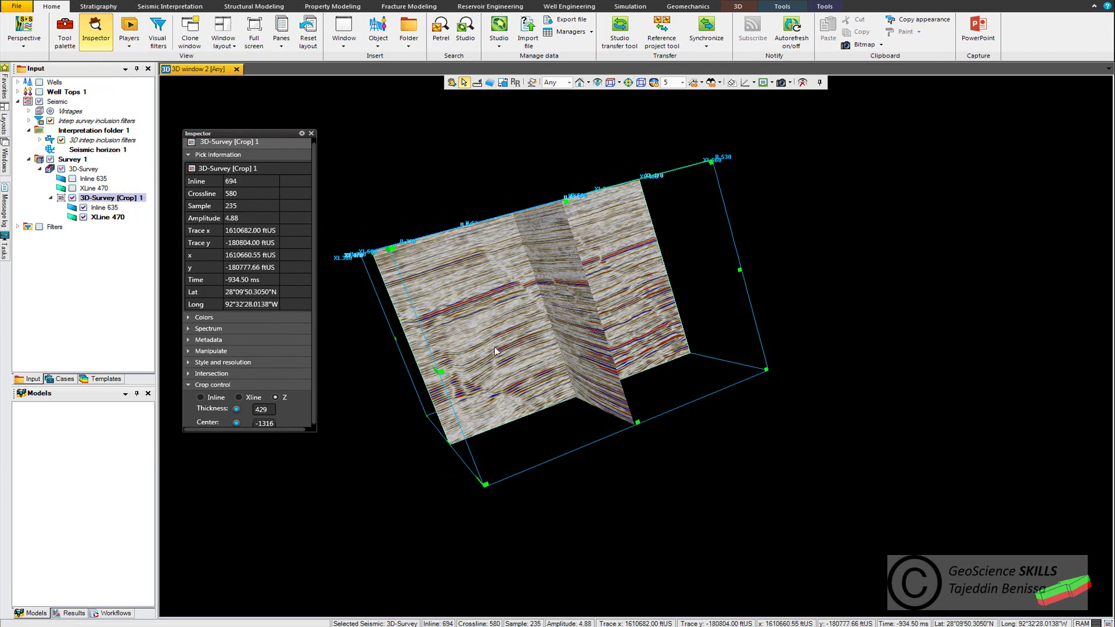
{"action": "left_click", "coordinate": [463, 294]}
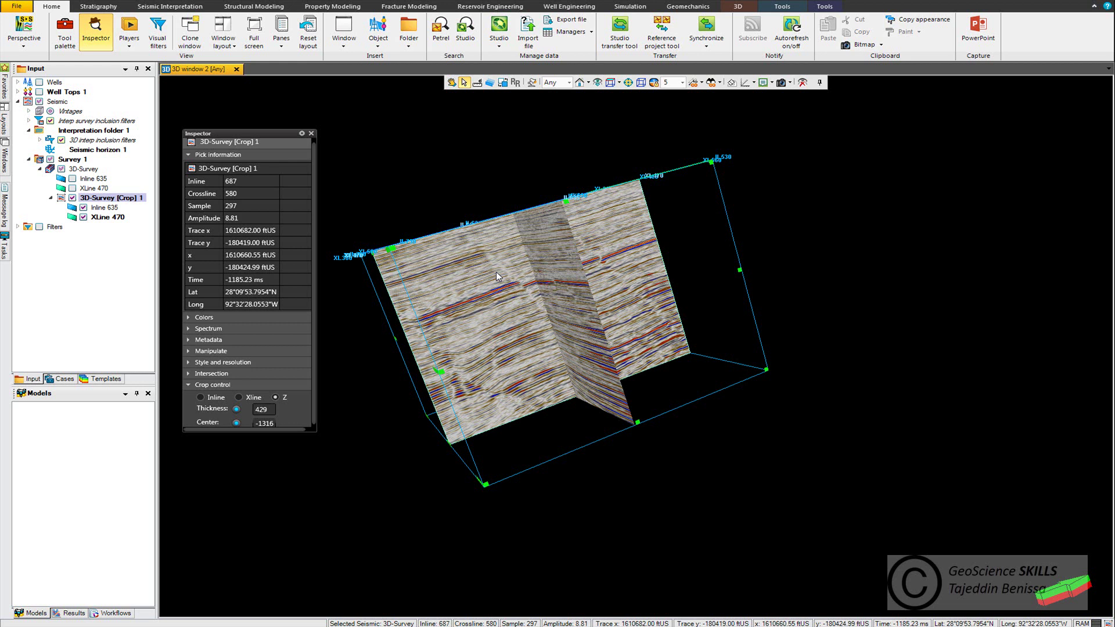
{"action": "left_click", "coordinate": [525, 318]}
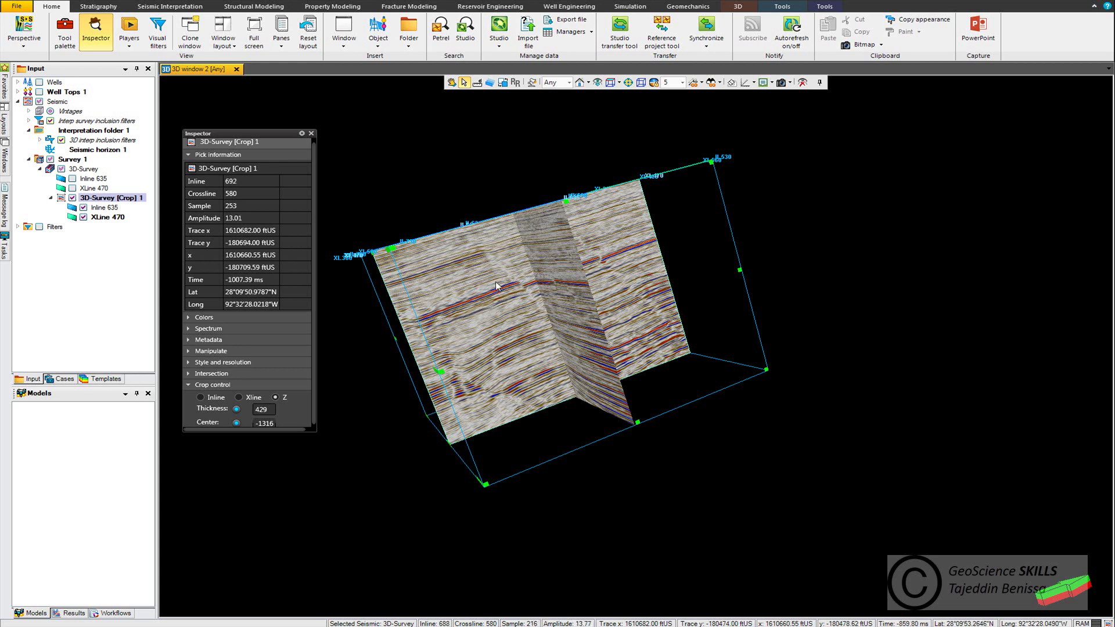
{"action": "left_click", "coordinate": [504, 324]}
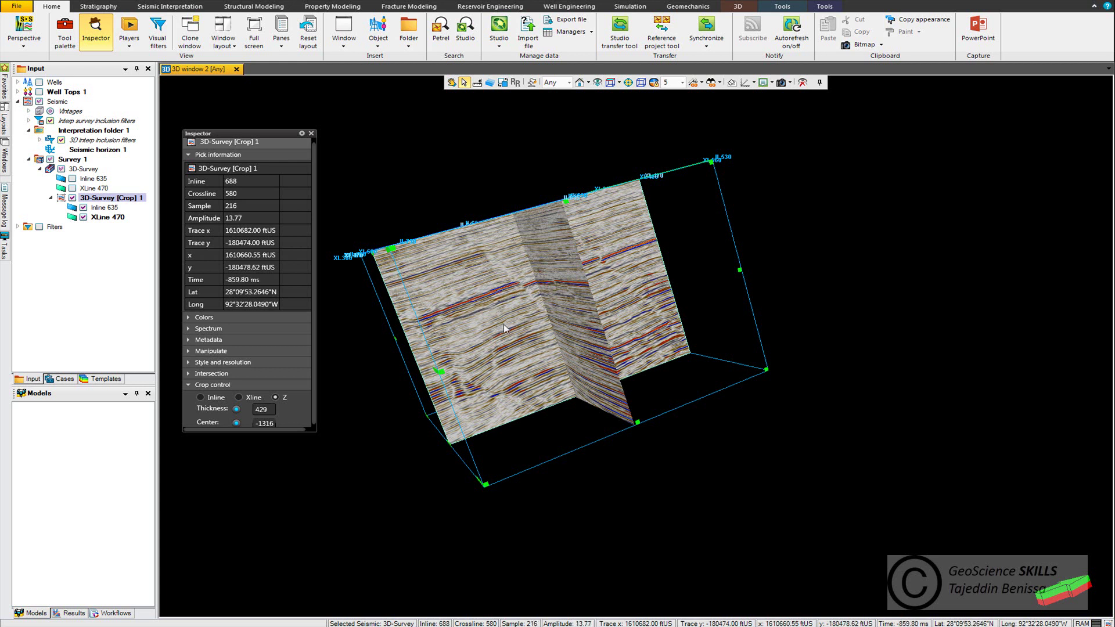
Set Crop control to Inline and change the thickness from 205 to 190.
{"action": "left_click", "coordinate": [200, 397]}
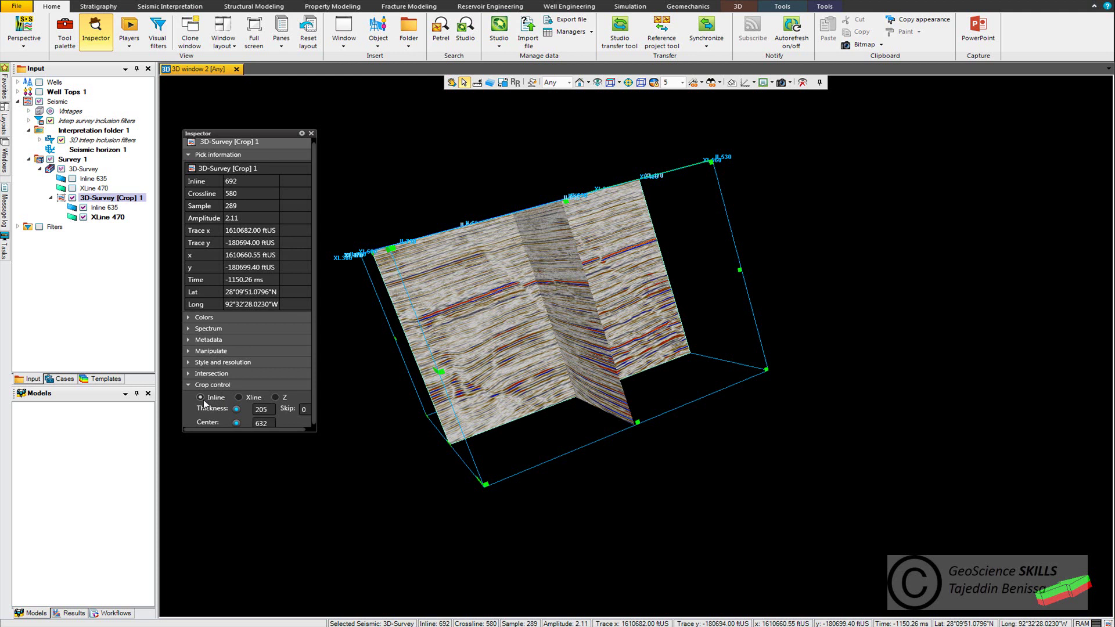
{"action": "double_click", "coordinate": [269, 410]}
{"action": "type", "text": "190"}
{"action": "key", "text": "Return"}
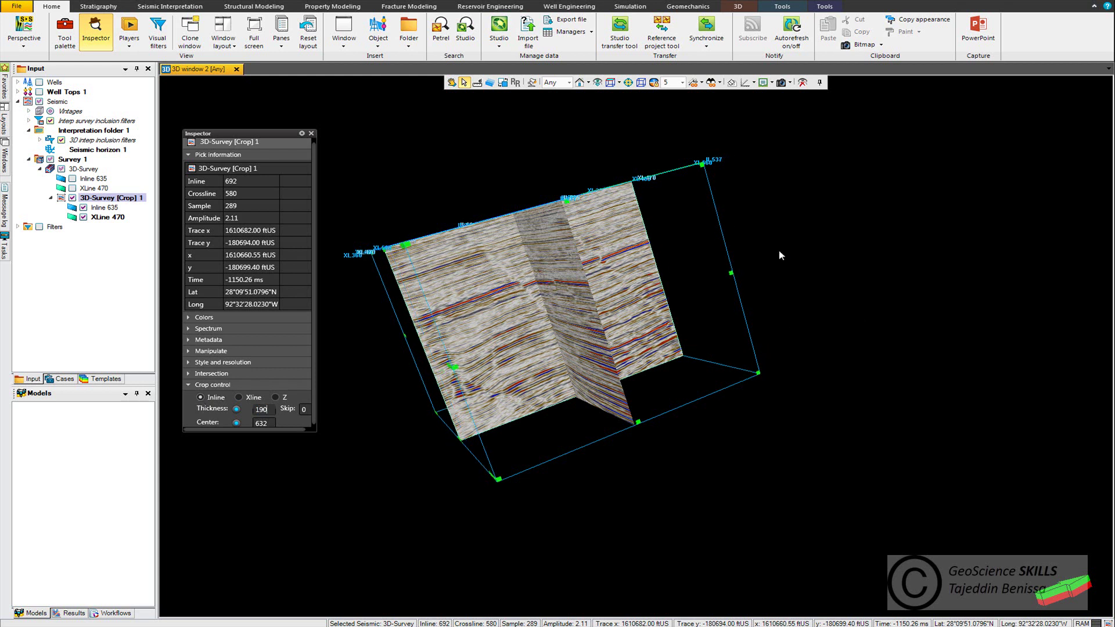